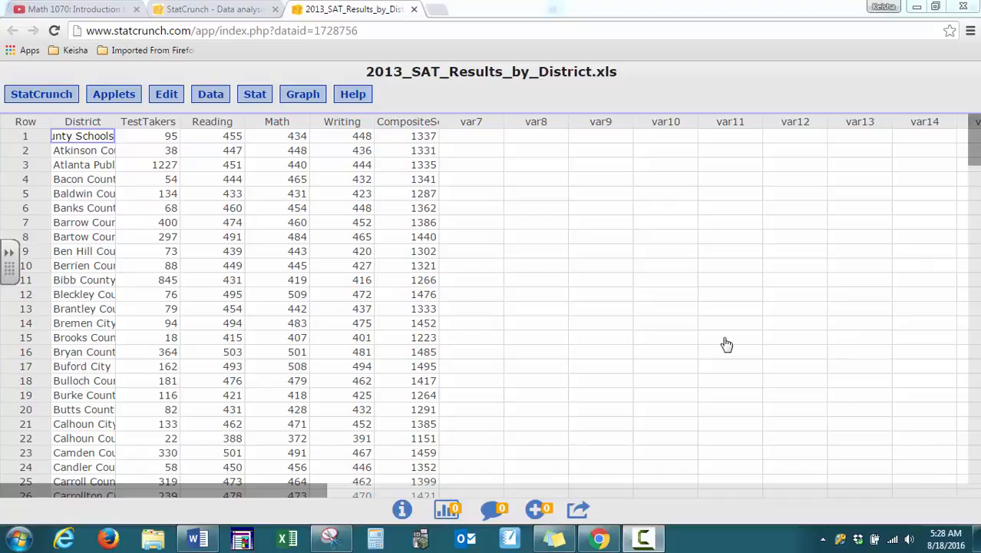
Set up a simple linear regression with TestTakers as the X variable and CompositeScore as the Y variable.
{"action": "left_click", "coordinate": [257, 97]}
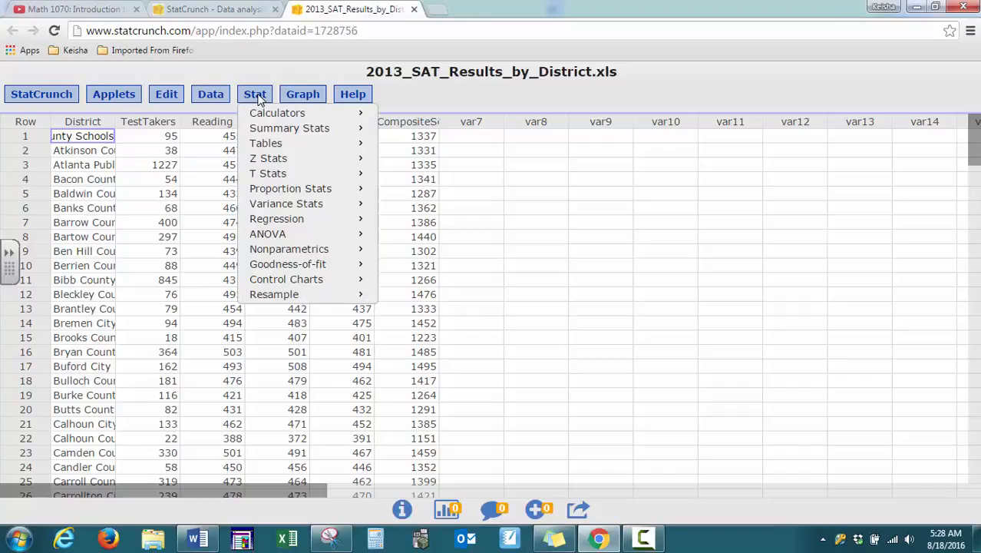
{"action": "mouse_move", "coordinate": [271, 223]}
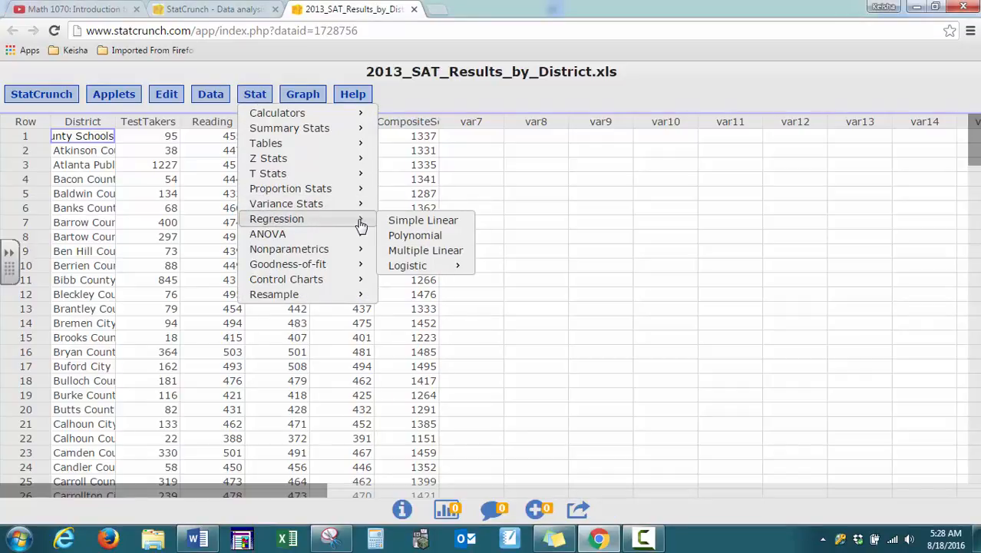
{"action": "left_click", "coordinate": [422, 223]}
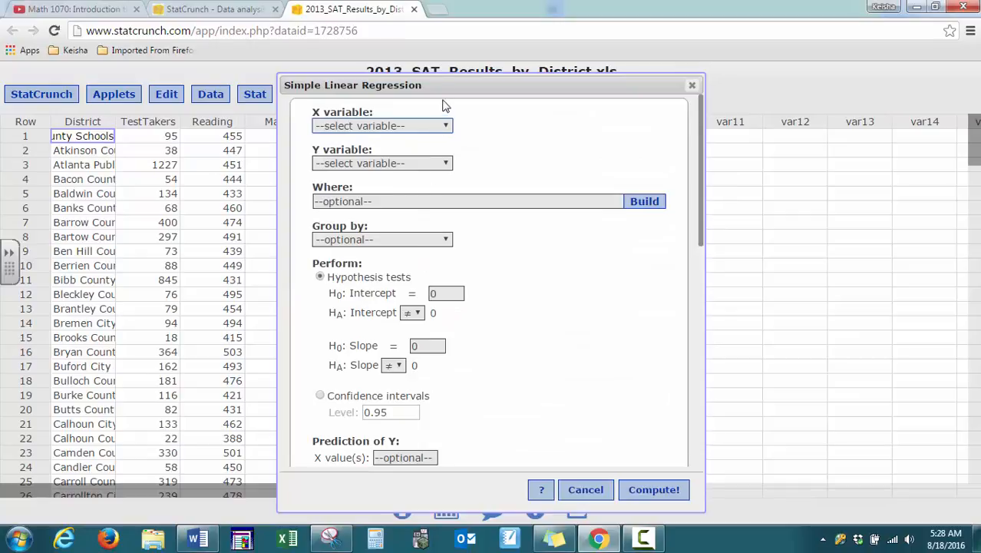
{"action": "left_click_drag", "start_coordinate": [443, 84], "coordinate": [638, 78]}
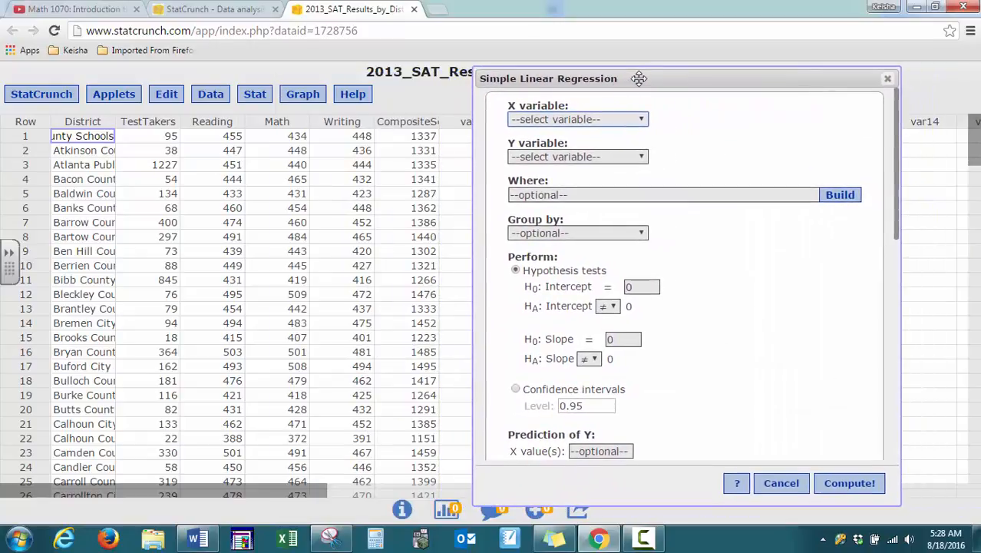
{"action": "left_click", "coordinate": [641, 120]}
{"action": "left_click", "coordinate": [625, 150]}
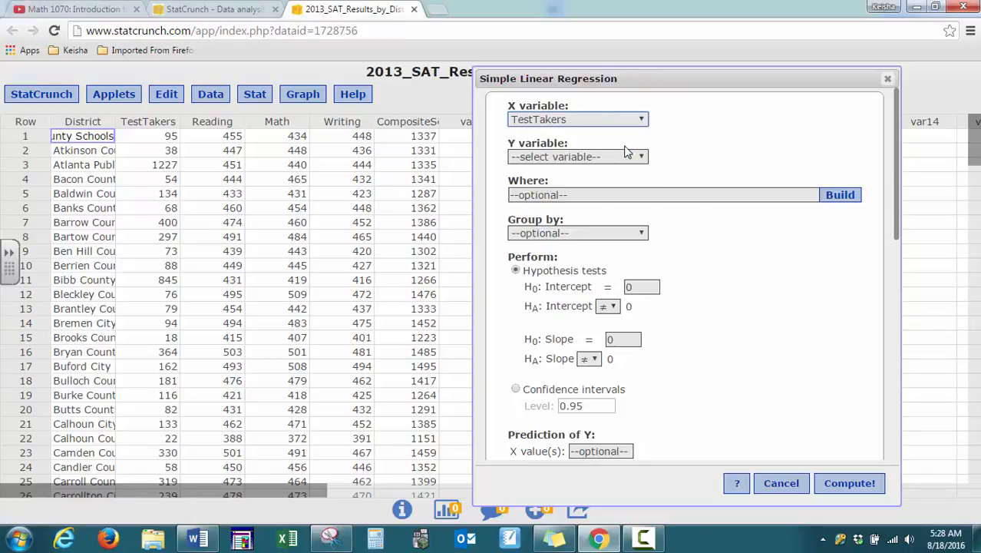
{"action": "left_click", "coordinate": [642, 158]}
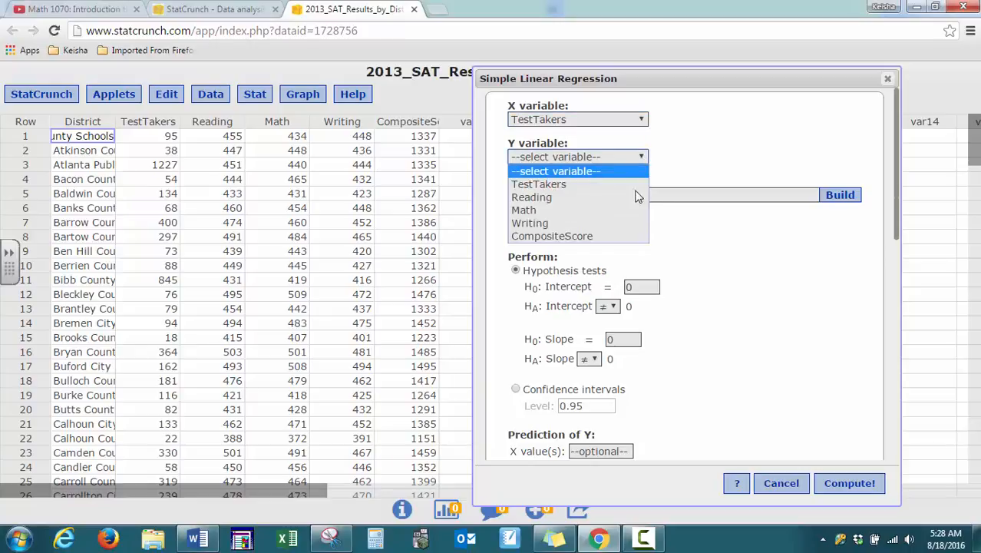
{"action": "left_click", "coordinate": [624, 237]}
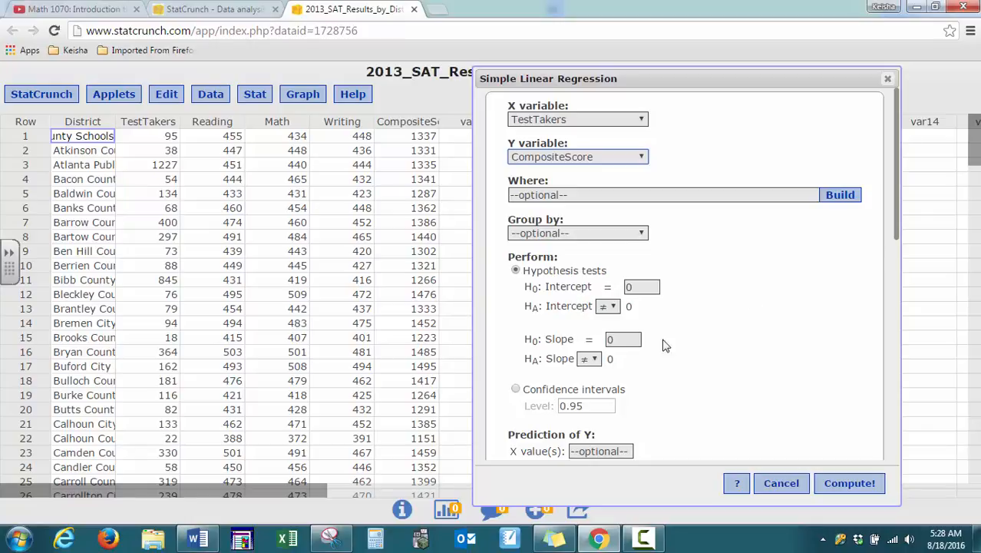
Look through the graph types offered for the regression, down to Predicted values vs. residuals.
{"action": "left_click_drag", "start_coordinate": [898, 184], "coordinate": [902, 277]}
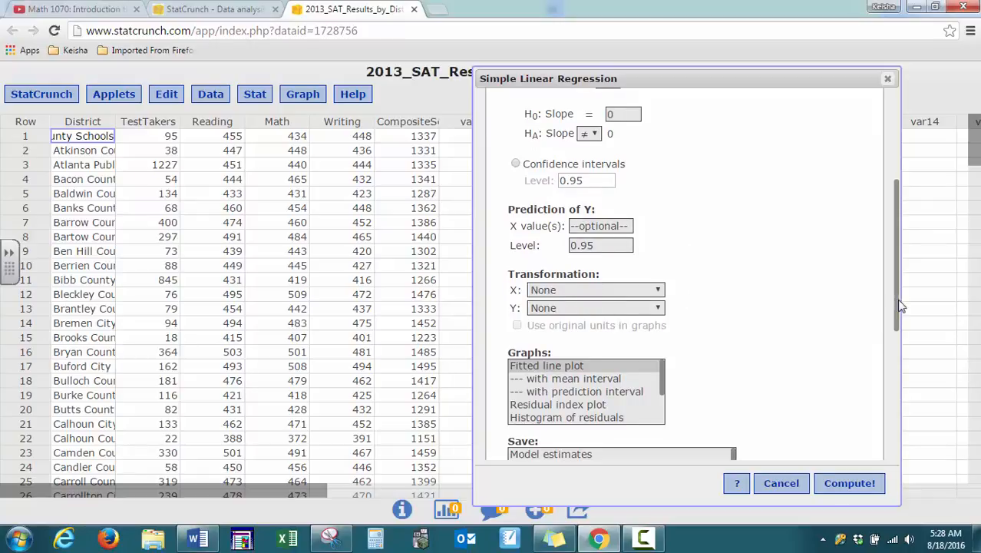
{"action": "left_click_drag", "start_coordinate": [899, 300], "coordinate": [894, 369]}
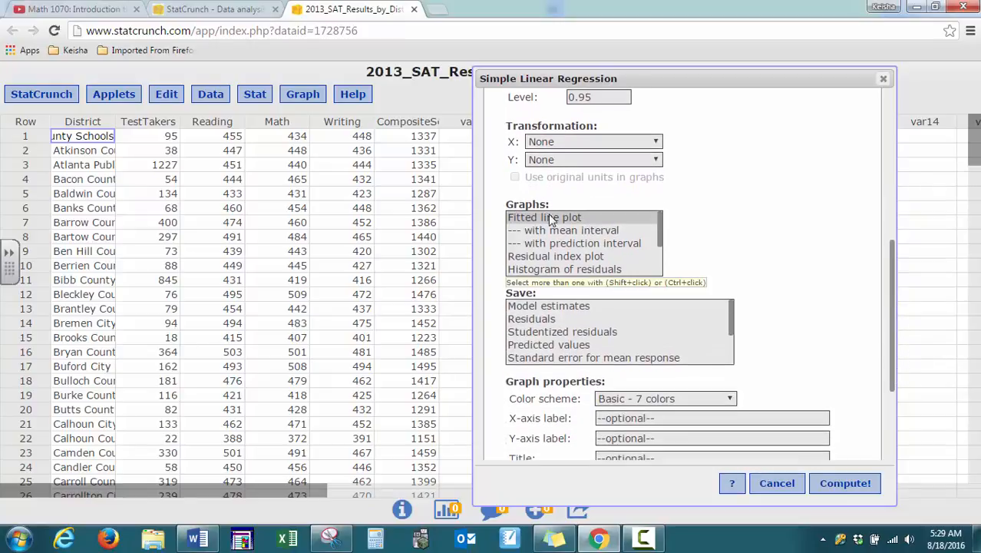
{"action": "left_click", "coordinate": [560, 270]}
{"action": "key", "text": "Down"}
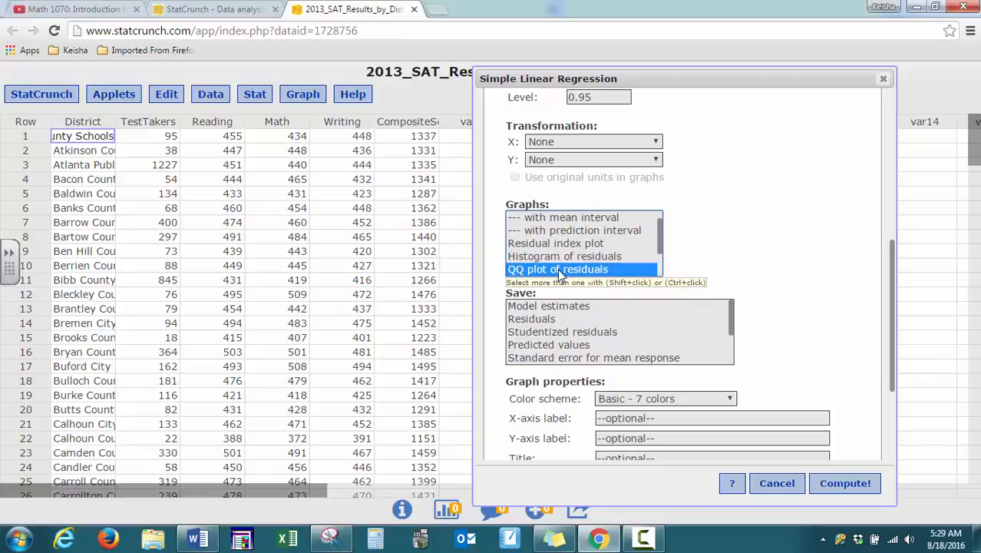
{"action": "key", "text": "Down"}
{"action": "key", "text": "Down"}
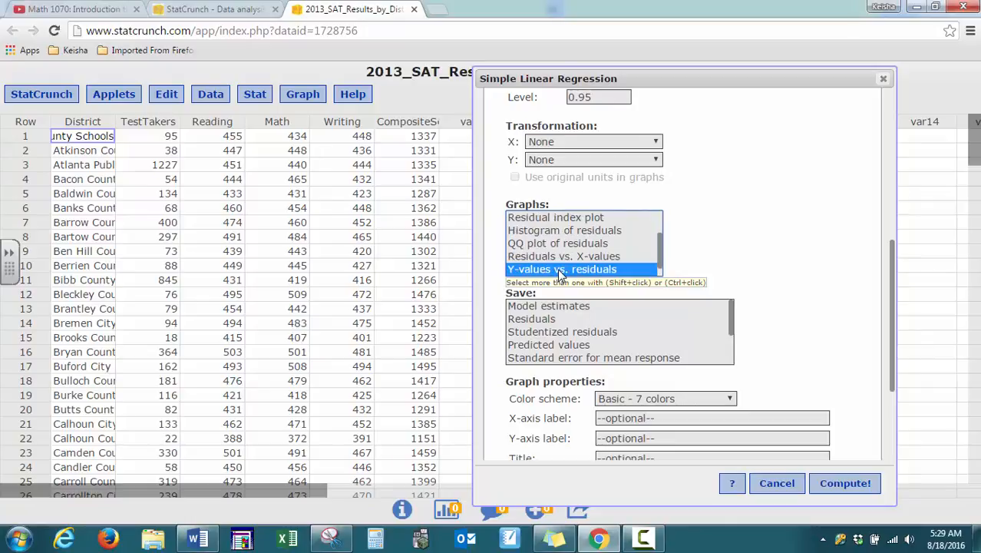
{"action": "key", "text": "Down"}
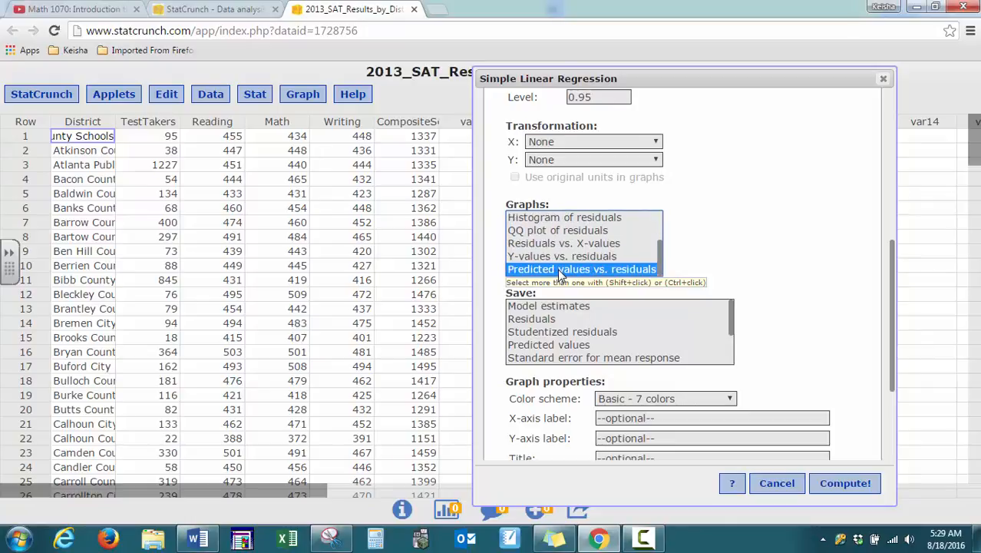
{"action": "scroll", "coordinate": [561, 277], "scroll_direction": "down", "scroll_amount": 1}
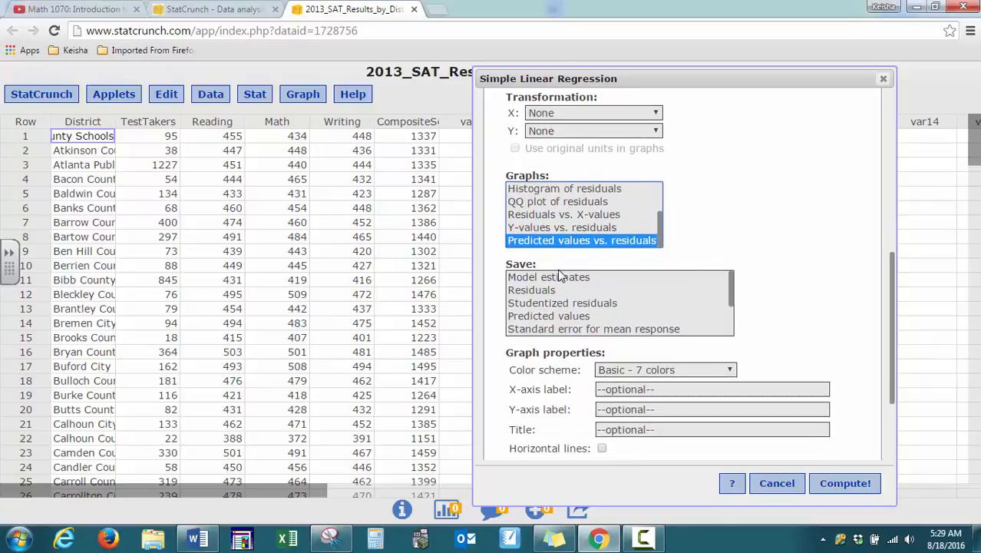
Select Fitted line plot as the regression graph and Residuals as the output to save.
{"action": "key", "text": "Up"}
{"action": "key", "text": "Up"}
{"action": "key", "text": "Up"}
{"action": "key", "text": "Up"}
{"action": "key", "text": "Up"}
{"action": "key", "text": "Up"}
{"action": "key", "text": "Up"}
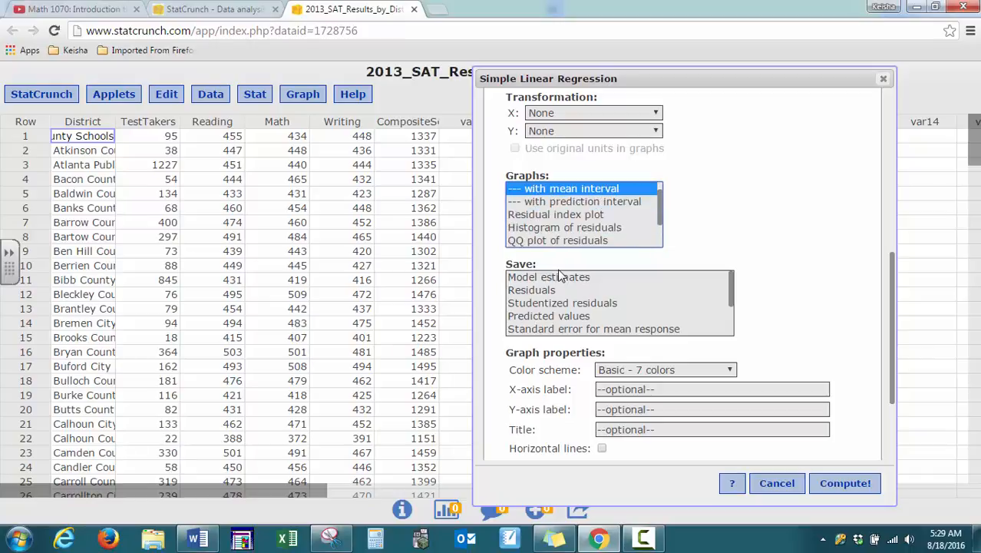
{"action": "key", "text": "Up"}
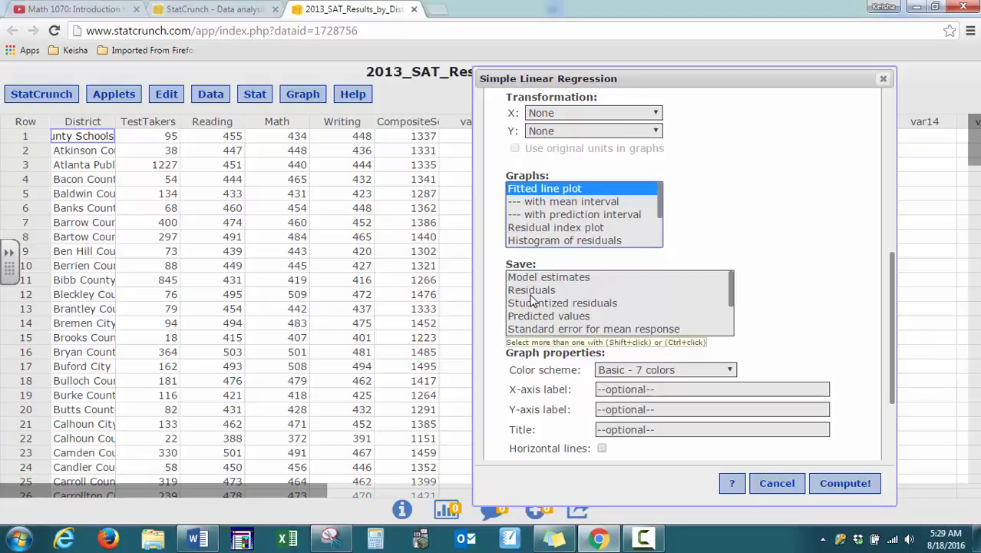
{"action": "left_click", "coordinate": [531, 291]}
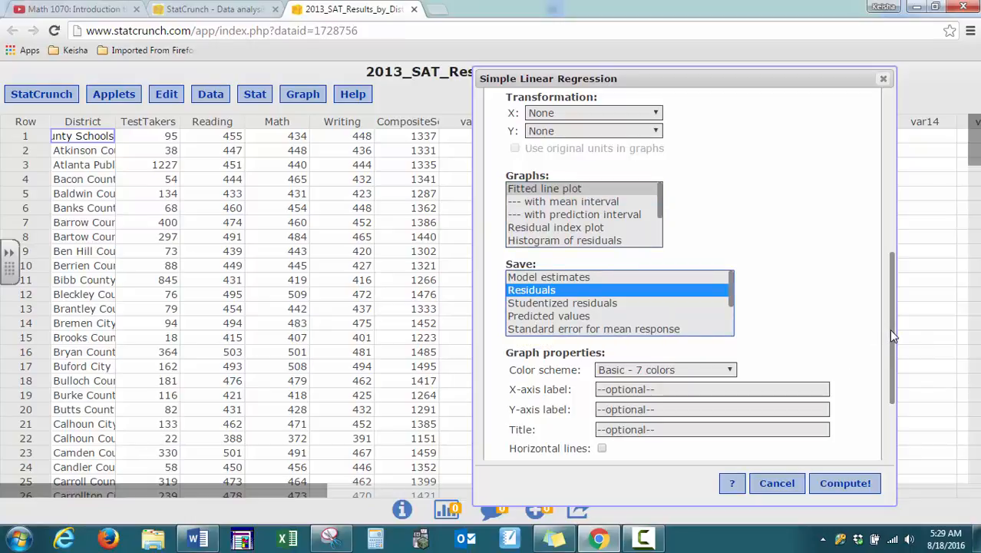
Label the graph's X-axis "Number of Test Takers" and its Y-axis "Composite SAT score".
{"action": "left_click_drag", "start_coordinate": [891, 330], "coordinate": [901, 373]}
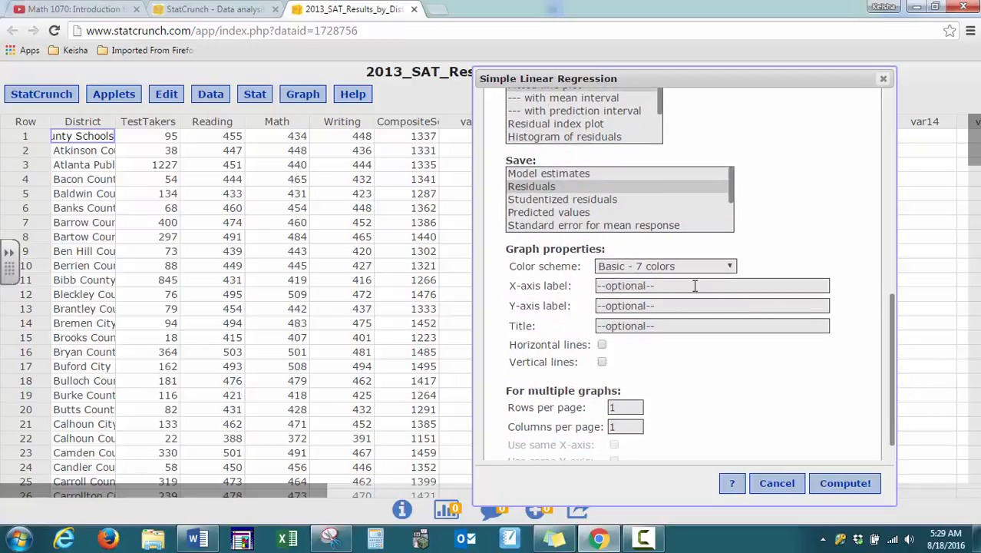
{"action": "type", "text": "Number of Test Takers"}
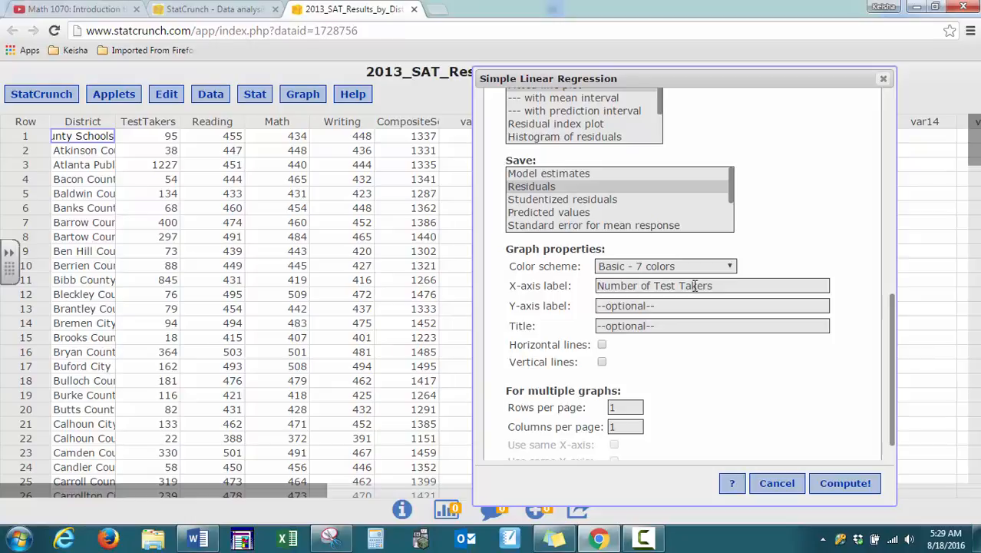
{"action": "type", "text": "Composite SAT"}
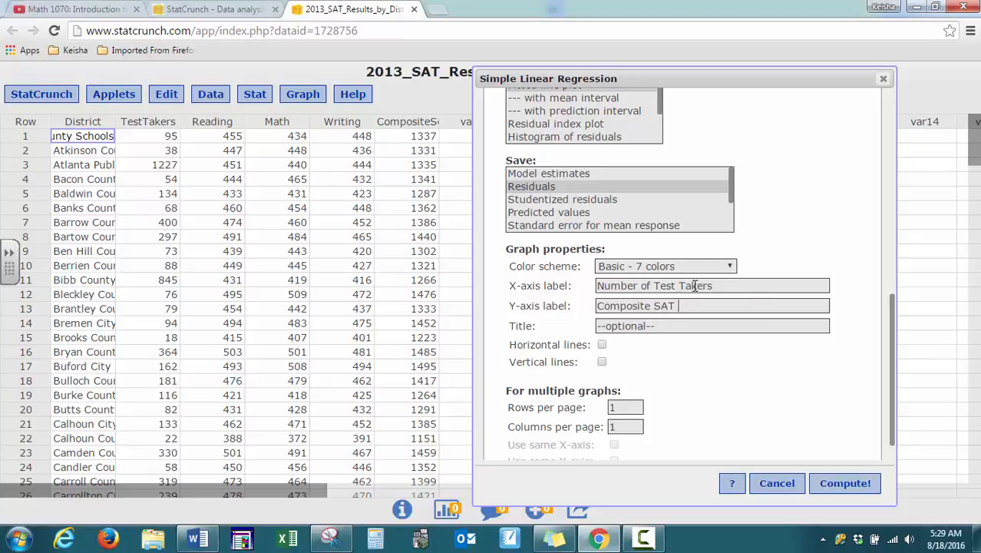
{"action": "type", "text": " score"}
Give the graph the title "2013 SAT results".
{"action": "left_click", "coordinate": [675, 325]}
{"action": "type", "text": "2013 Sat"}
{"action": "key", "text": "BackSpace"}
{"action": "key", "text": "BackSpace"}
{"action": "type", "text": "AT re"}
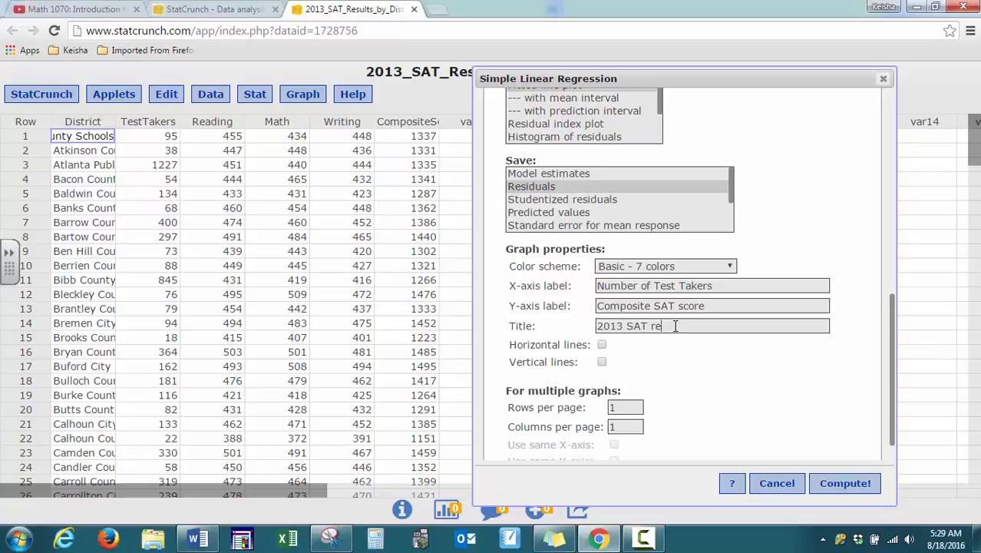
{"action": "type", "text": "sults"}
Compute the regression and widen the results window so its tables fit.
{"action": "mouse_move", "coordinate": [890, 313]}
{"action": "left_mouse_down"}
{"action": "mouse_move", "coordinate": [877, 232]}
{"action": "mouse_move", "coordinate": [892, 302]}
{"action": "left_mouse_up"}
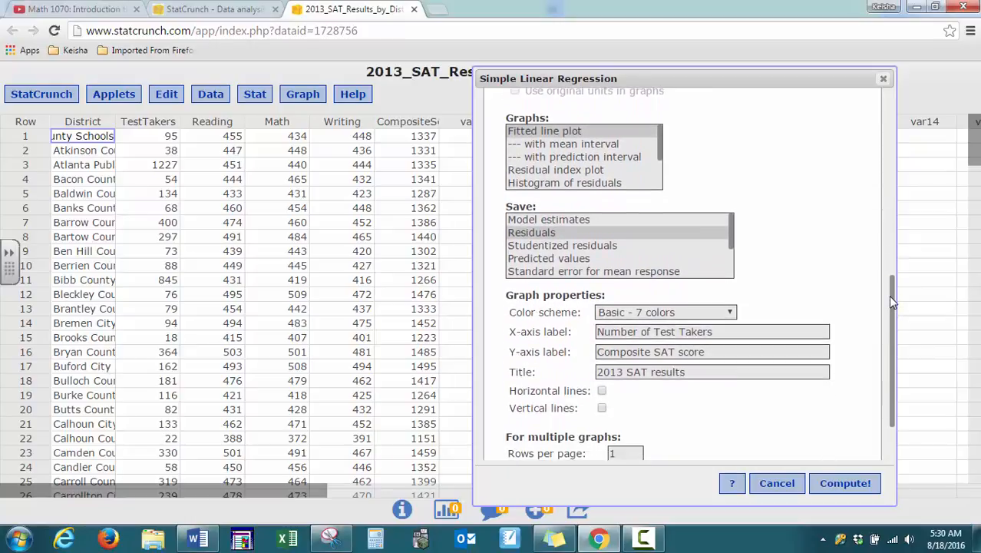
{"action": "left_click", "coordinate": [853, 483]}
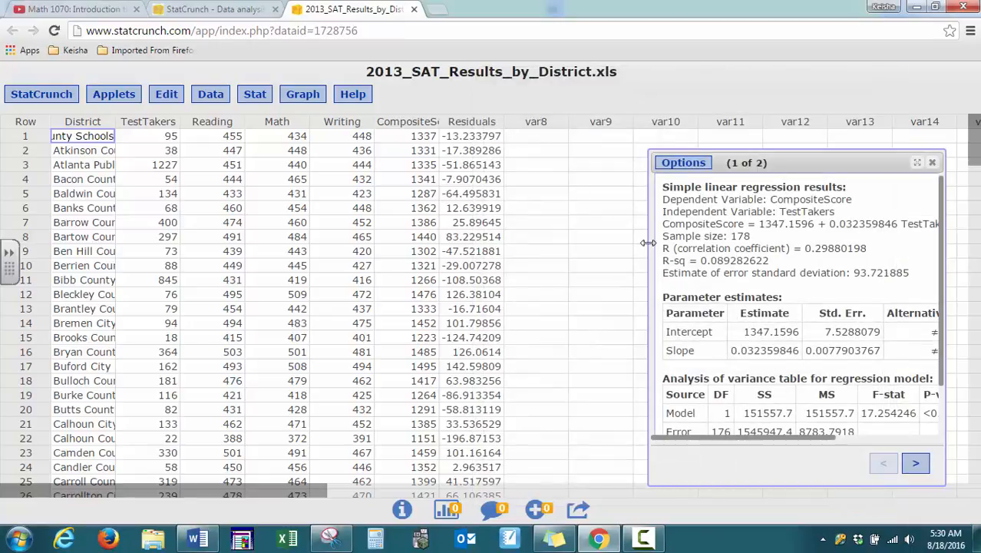
{"action": "left_click_drag", "start_coordinate": [648, 242], "coordinate": [453, 256]}
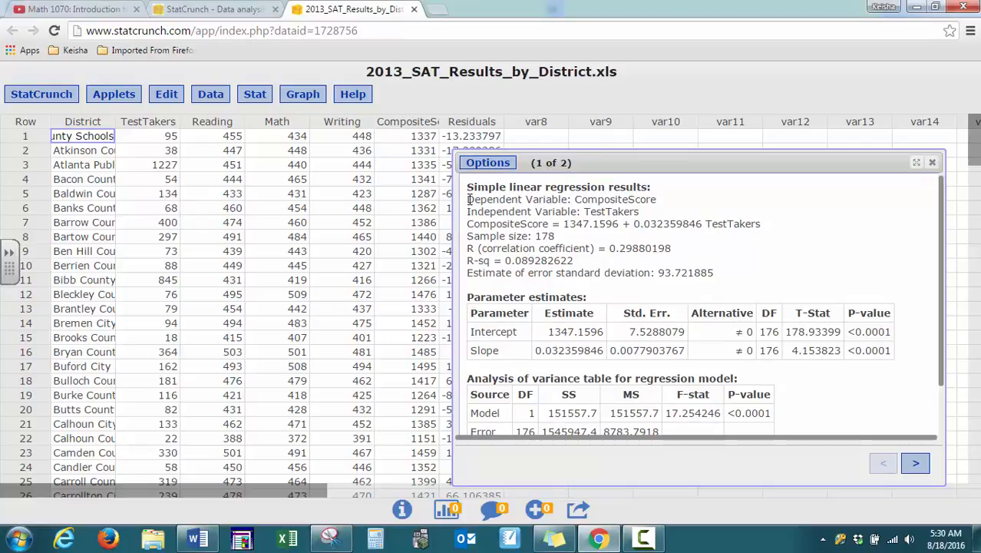
Examine the dependent and independent variables listed in the regression results.
{"action": "left_click_drag", "start_coordinate": [468, 199], "coordinate": [664, 199]}
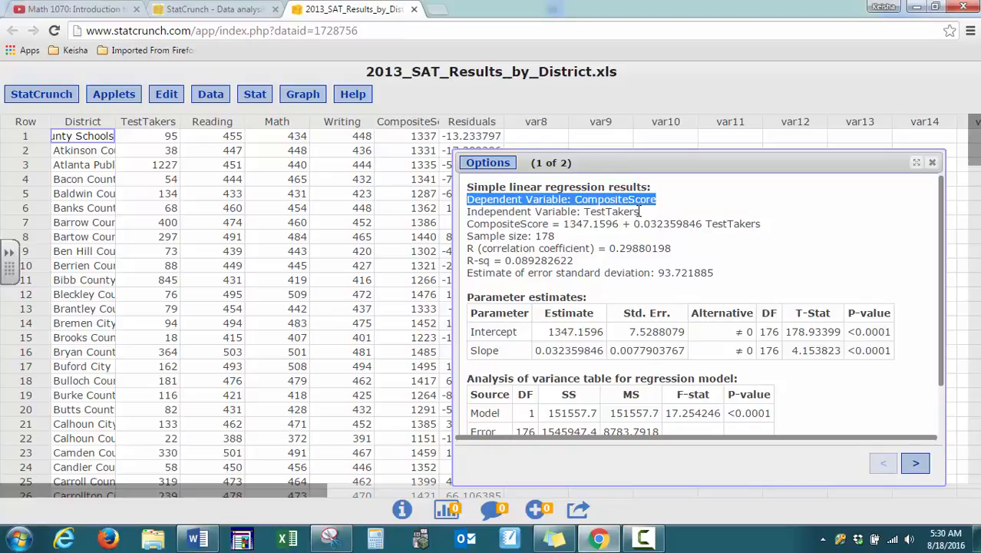
{"action": "left_click", "coordinate": [639, 211]}
{"action": "left_click_drag", "start_coordinate": [639, 211], "coordinate": [658, 199]}
{"action": "left_click", "coordinate": [659, 198]}
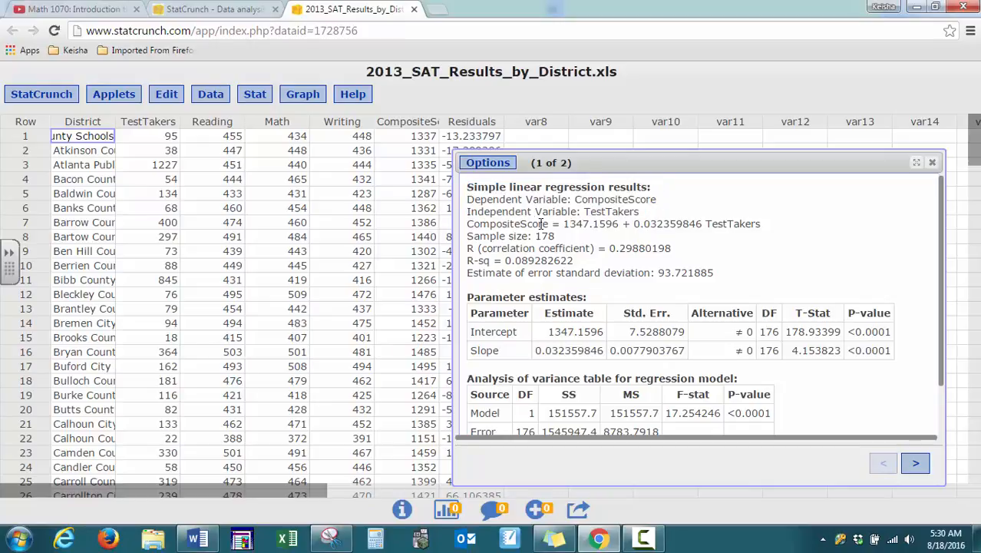
Examine the regression equation and compare its slope and intercept with the parameter estimates table.
{"action": "left_click_drag", "start_coordinate": [470, 223], "coordinate": [765, 223]}
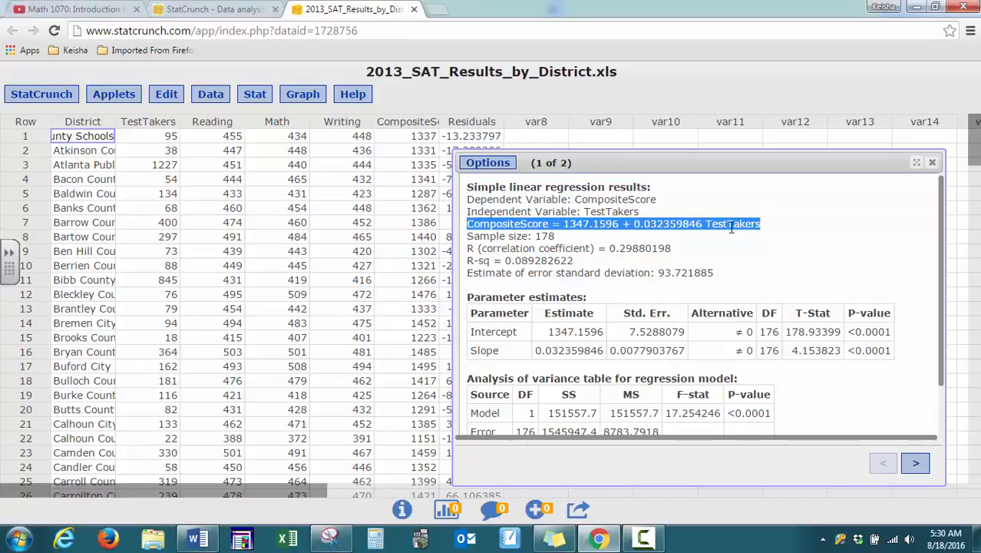
{"action": "left_click", "coordinate": [633, 224]}
{"action": "left_click_drag", "start_coordinate": [633, 224], "coordinate": [702, 222]}
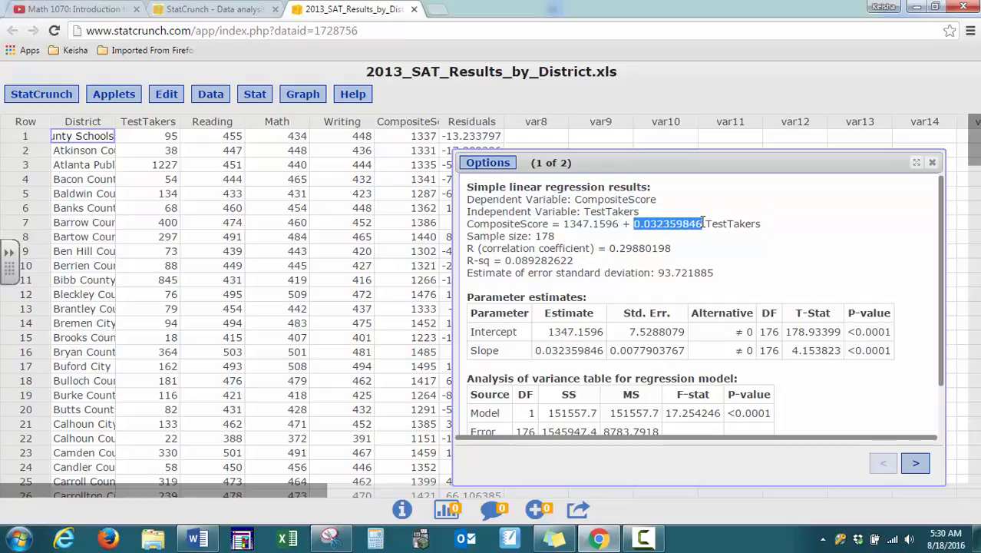
{"action": "left_click", "coordinate": [537, 350]}
{"action": "left_click_drag", "start_coordinate": [538, 350], "coordinate": [606, 350]}
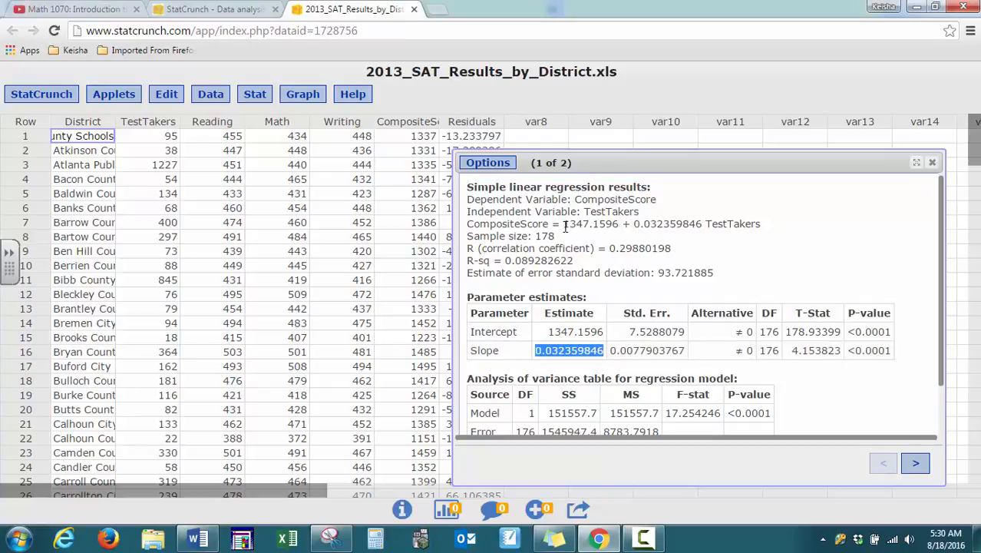
{"action": "left_click_drag", "start_coordinate": [565, 223], "coordinate": [620, 224]}
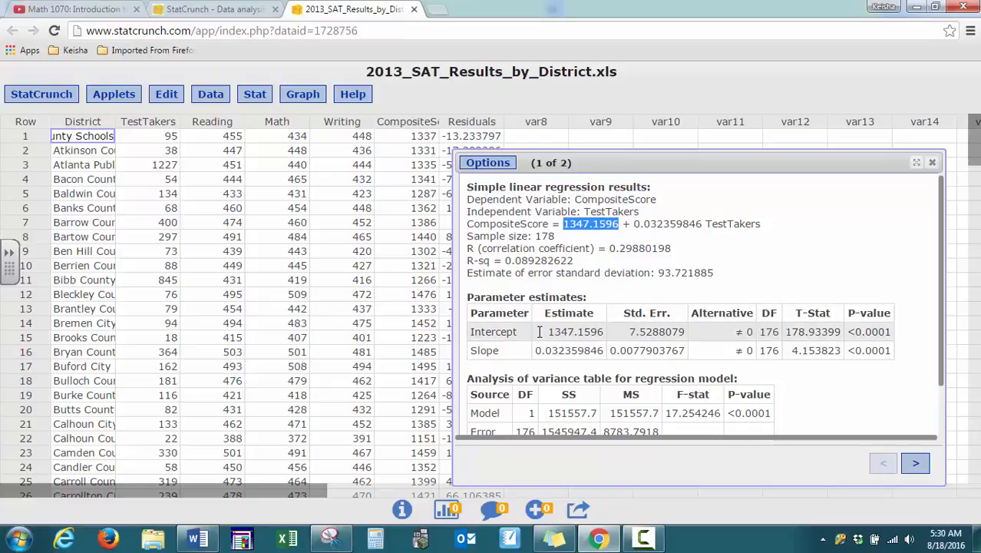
{"action": "left_click_drag", "start_coordinate": [548, 331], "coordinate": [605, 331]}
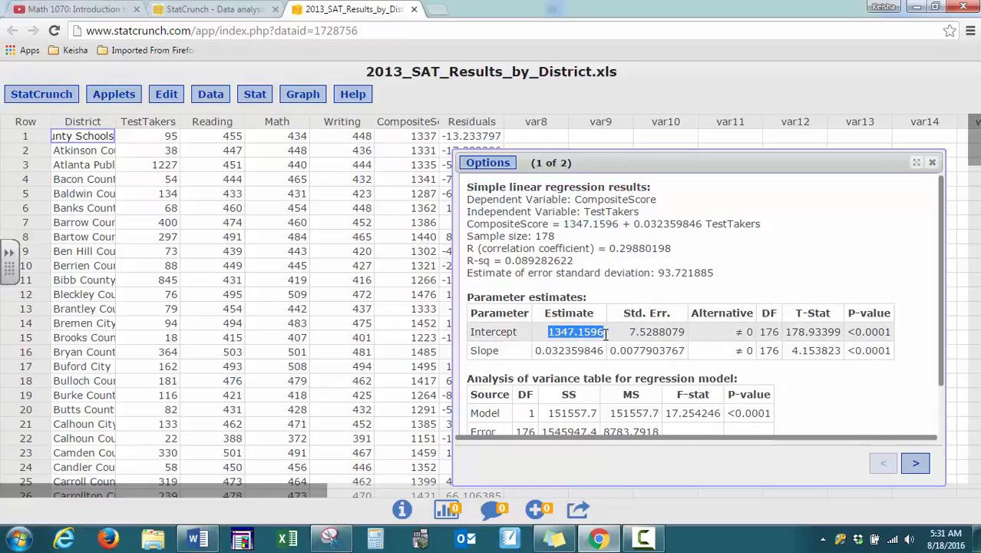
{"action": "left_click", "coordinate": [562, 235]}
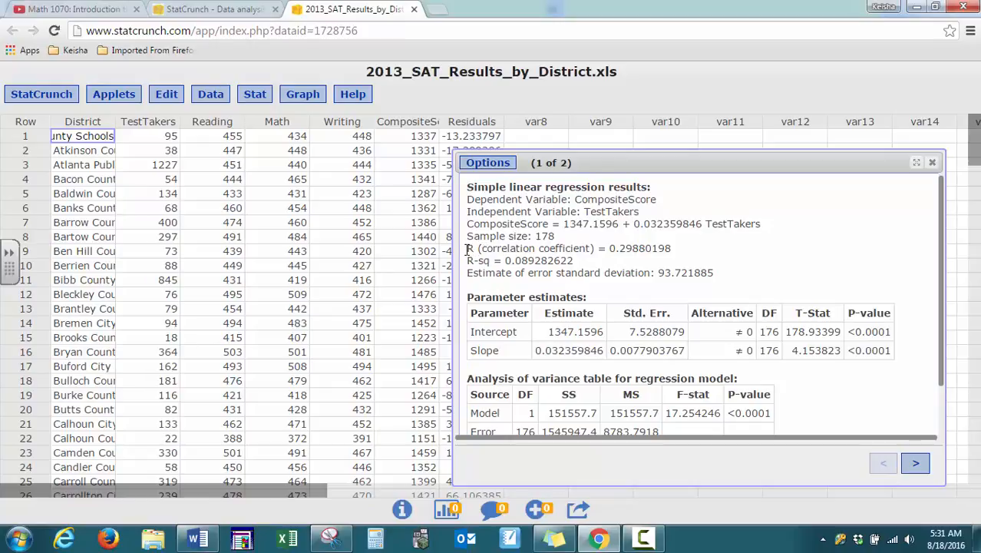
Examine the correlation coefficient R and the R-sq value in the regression results.
{"action": "left_click_drag", "start_coordinate": [466, 248], "coordinate": [686, 246]}
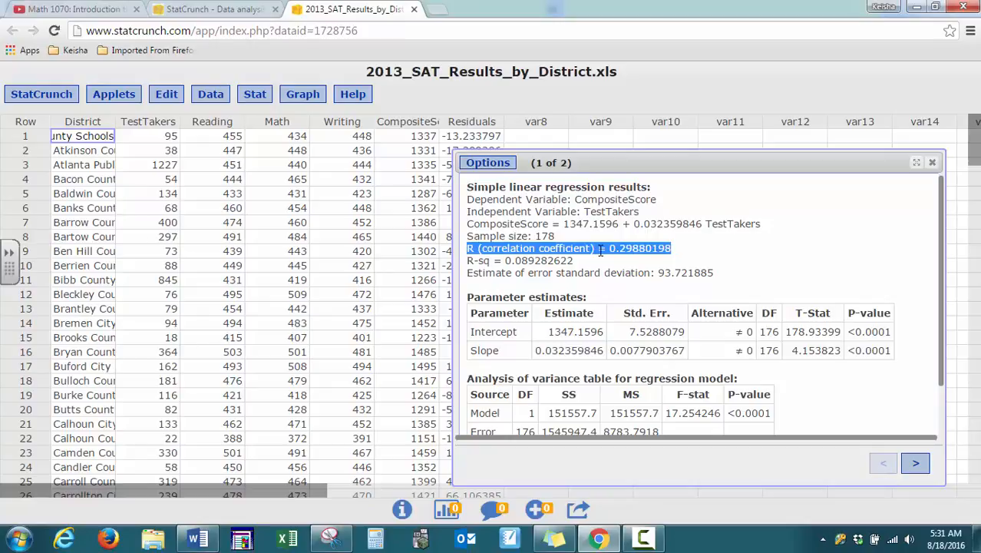
{"action": "left_click", "coordinate": [629, 244]}
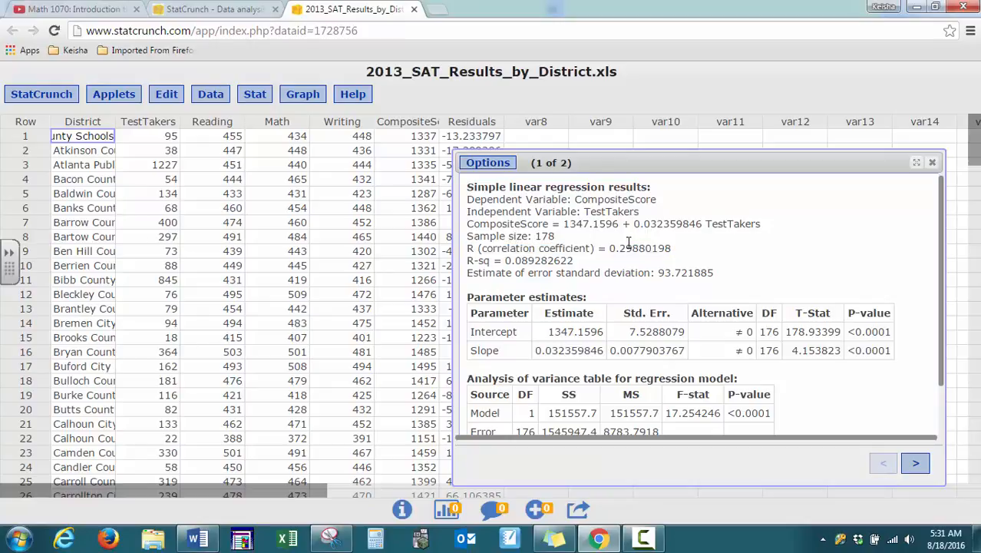
{"action": "left_click_drag", "start_coordinate": [609, 248], "coordinate": [633, 248]}
{"action": "left_click", "coordinate": [636, 249]}
{"action": "left_click_drag", "start_coordinate": [608, 248], "coordinate": [672, 249]}
{"action": "left_click_drag", "start_coordinate": [467, 260], "coordinate": [584, 258]}
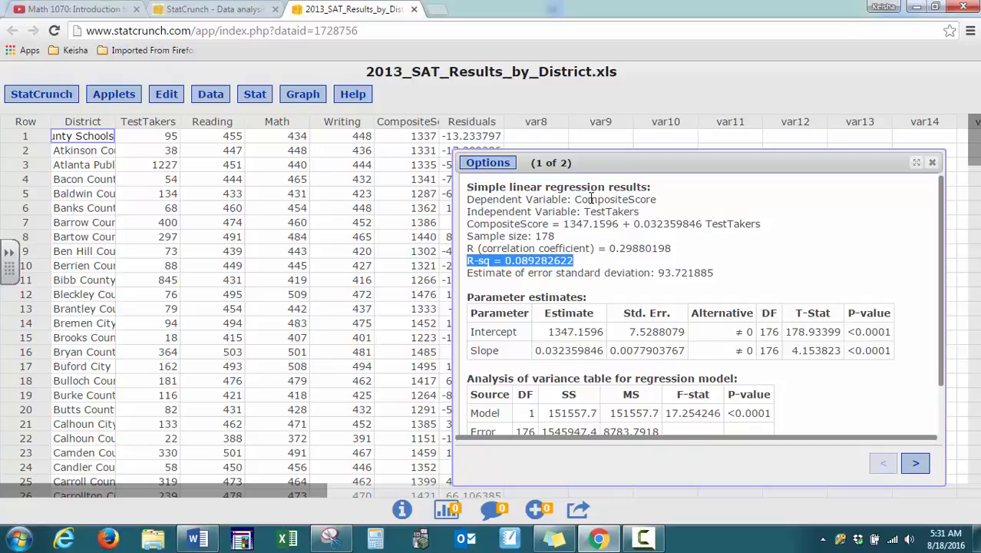
{"action": "left_click", "coordinate": [516, 263]}
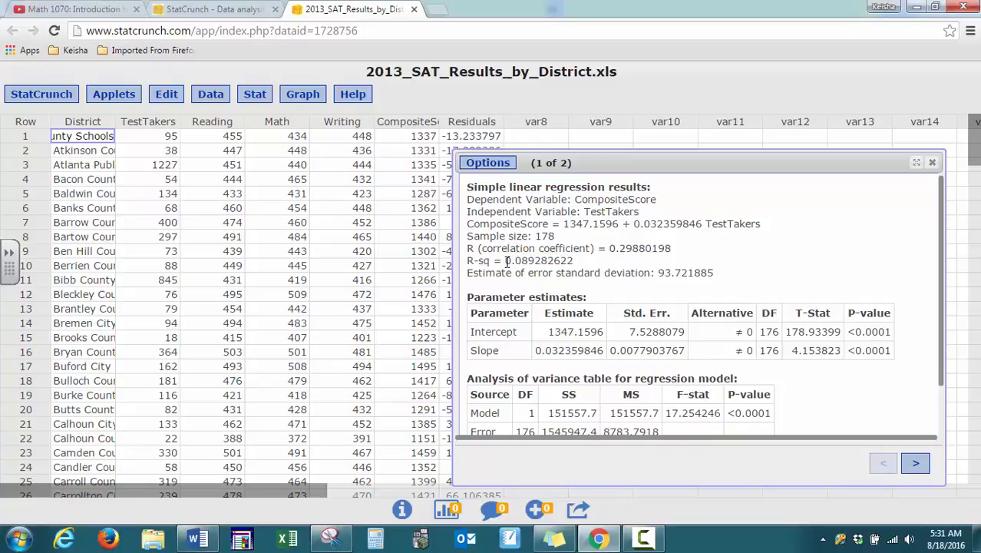
Examine the R-sq value and the model's P-value in the analysis of variance table of the regression results.
{"action": "double_click", "coordinate": [523, 261]}
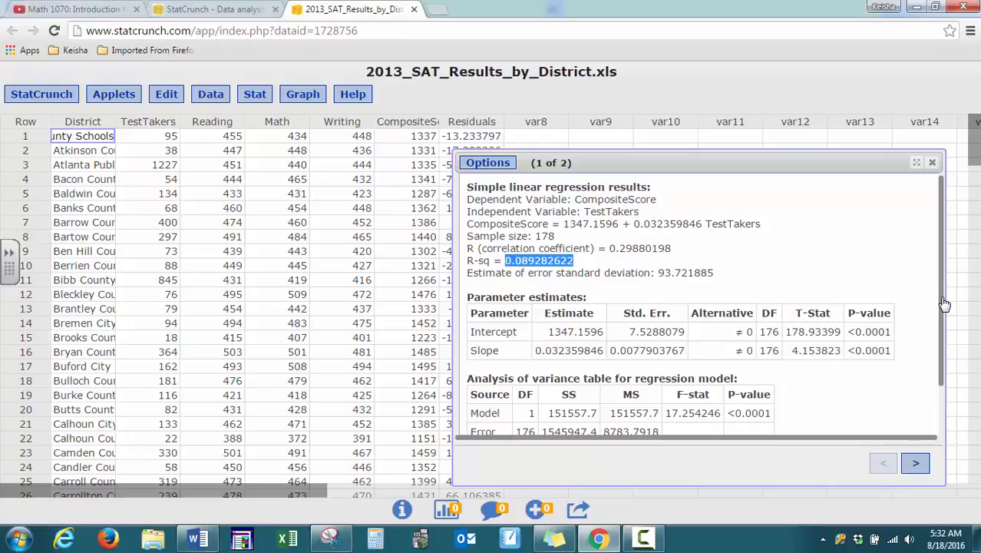
{"action": "scroll", "coordinate": [943, 306], "scroll_direction": "down", "scroll_amount": 2}
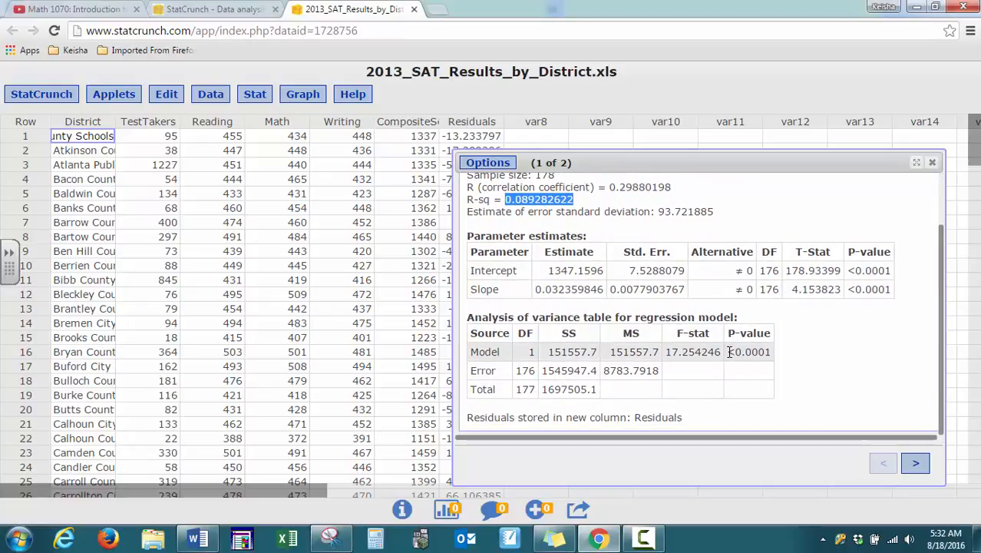
{"action": "left_click_drag", "start_coordinate": [727, 351], "coordinate": [777, 351]}
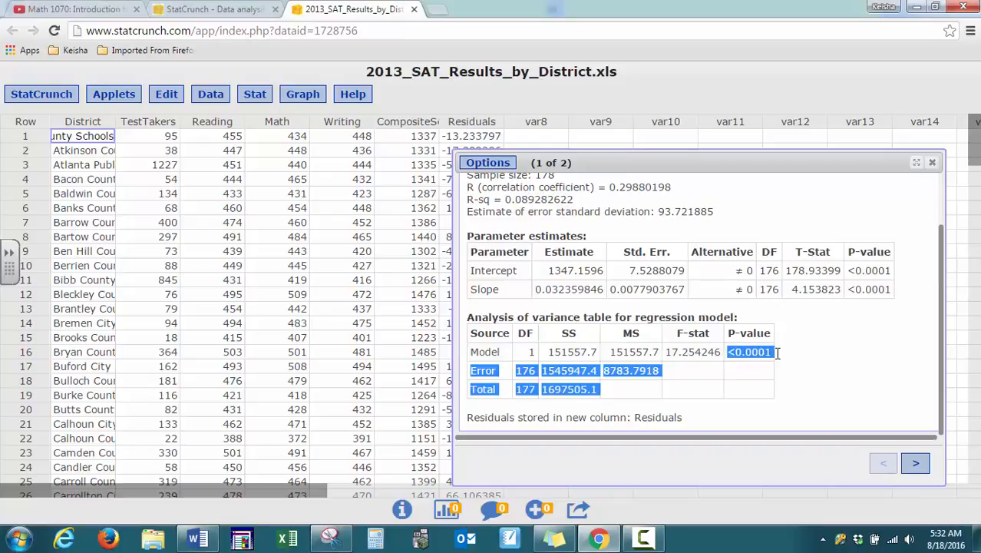
{"action": "left_click", "coordinate": [777, 352]}
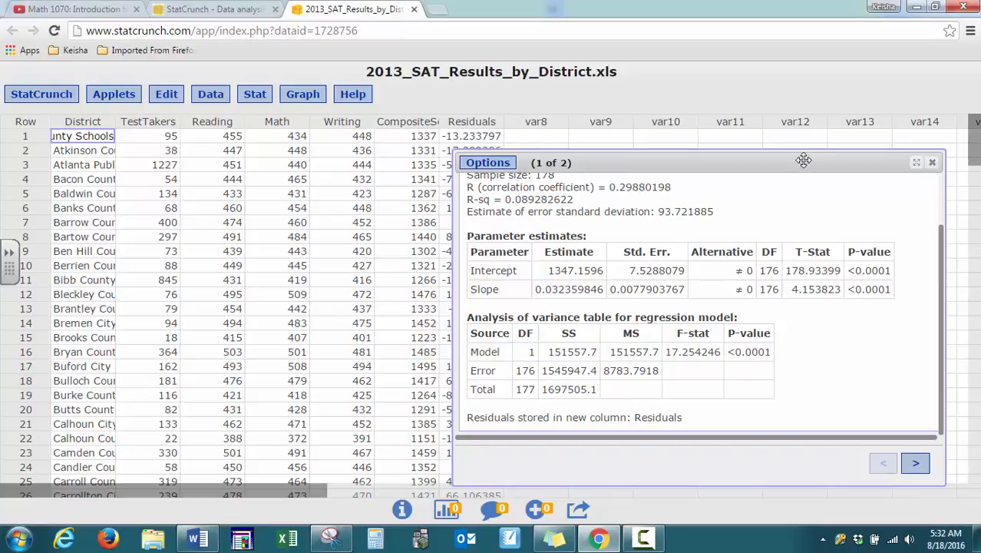
Move the results window to check the stored Residuals column, and display the fitted line plot on the second results page.
{"action": "left_click_drag", "start_coordinate": [803, 159], "coordinate": [501, 198]}
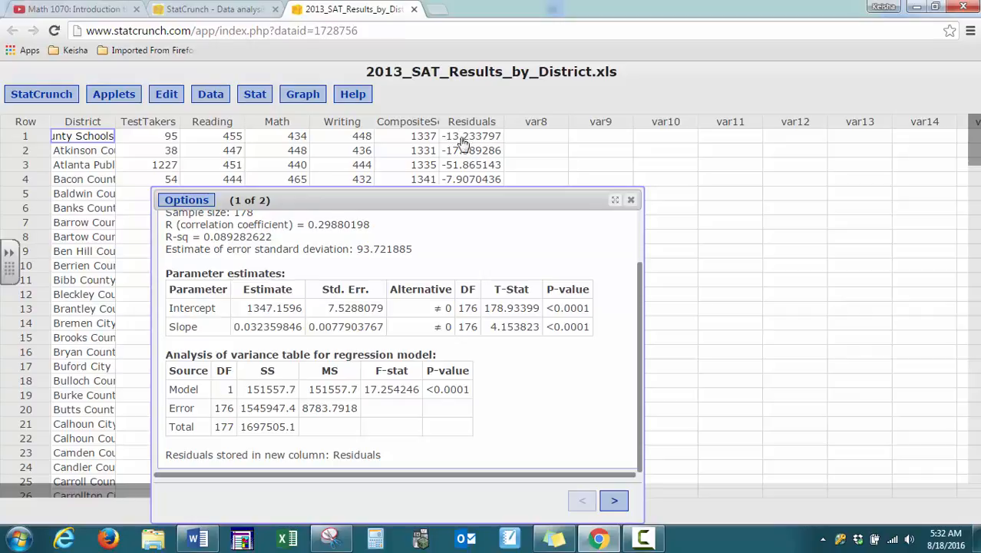
{"action": "left_click_drag", "start_coordinate": [450, 201], "coordinate": [604, 105]}
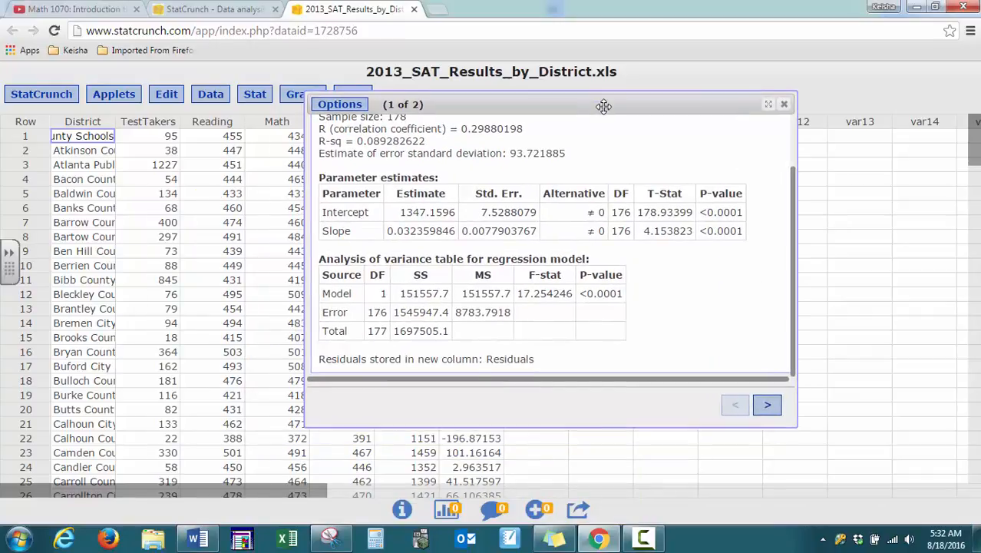
{"action": "left_click", "coordinate": [767, 407]}
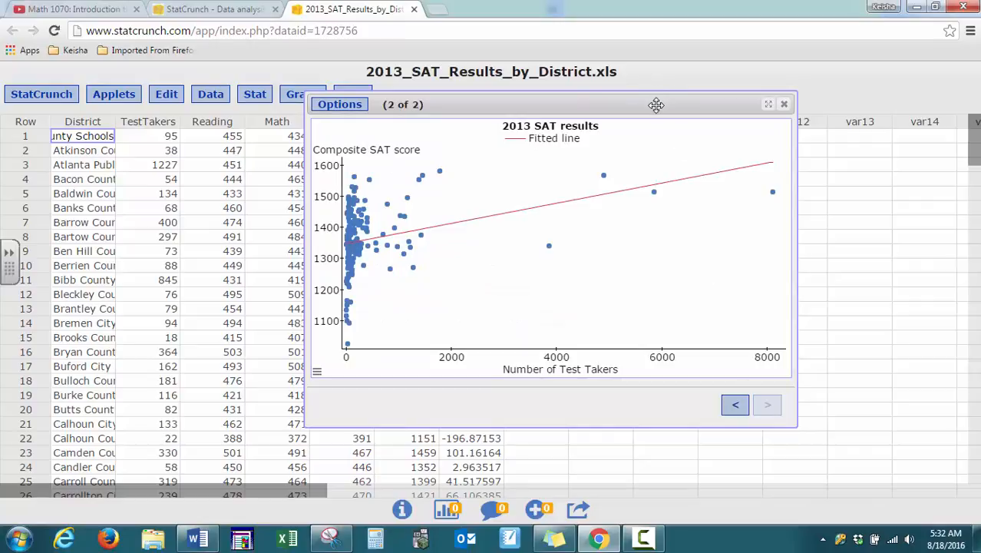
{"action": "left_click_drag", "start_coordinate": [656, 104], "coordinate": [693, 139]}
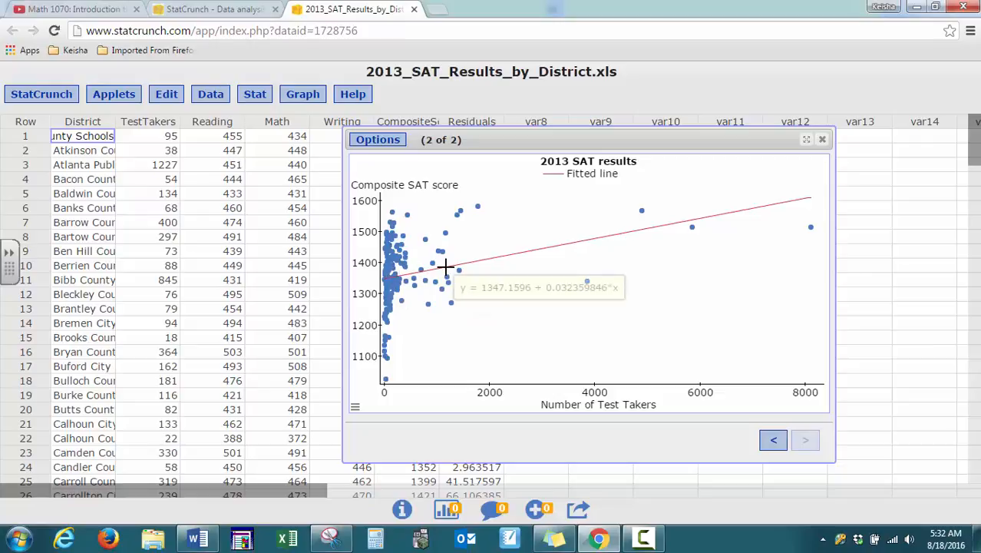
Inspect the fitted line's equation on the plot and select the point with the highest composite SAT score to view its details.
{"action": "mouse_move", "coordinate": [458, 265]}
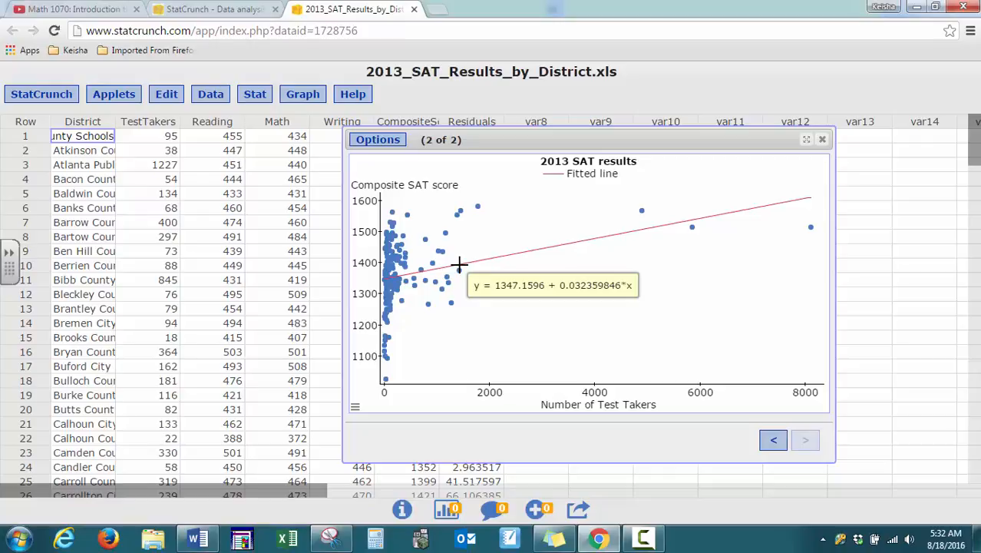
{"action": "left_click", "coordinate": [476, 206]}
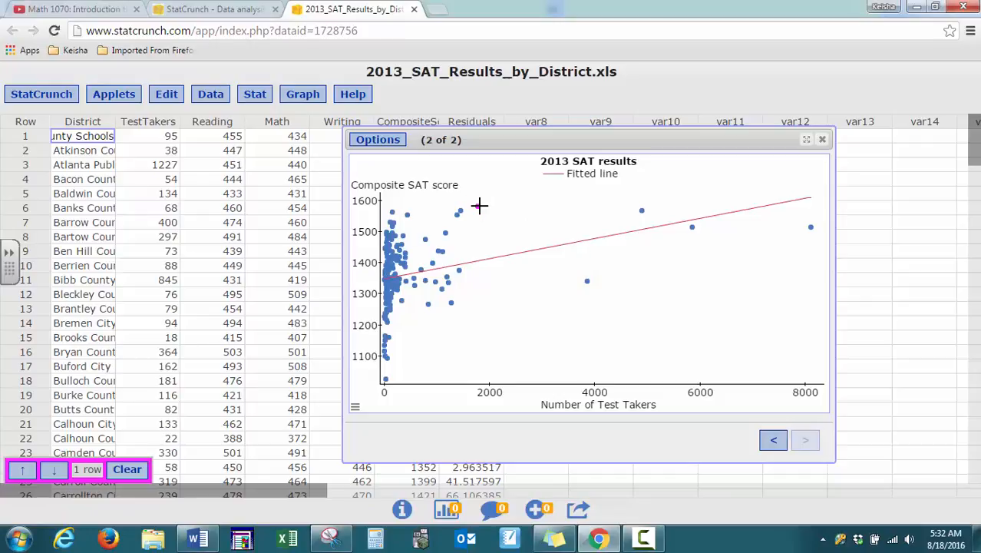
{"action": "mouse_move", "coordinate": [477, 206]}
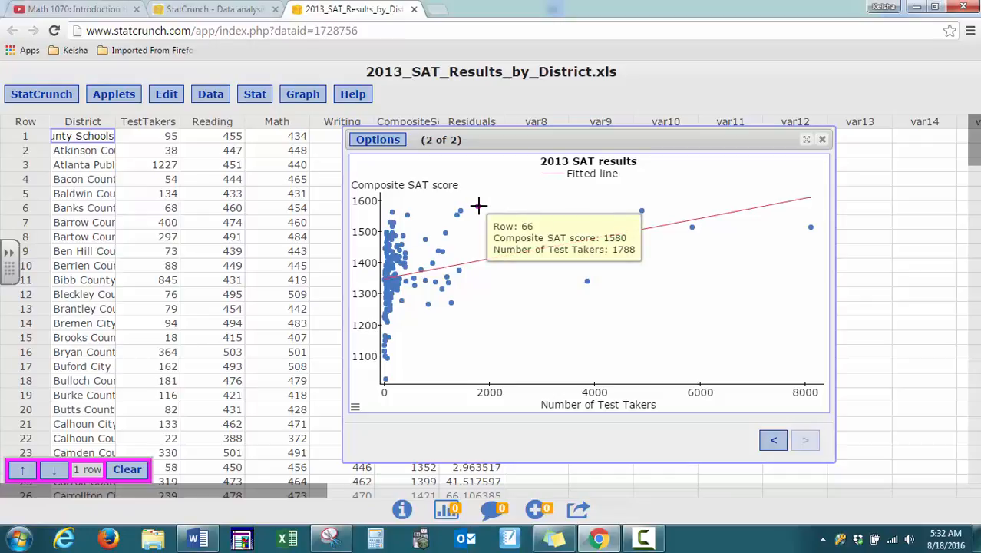